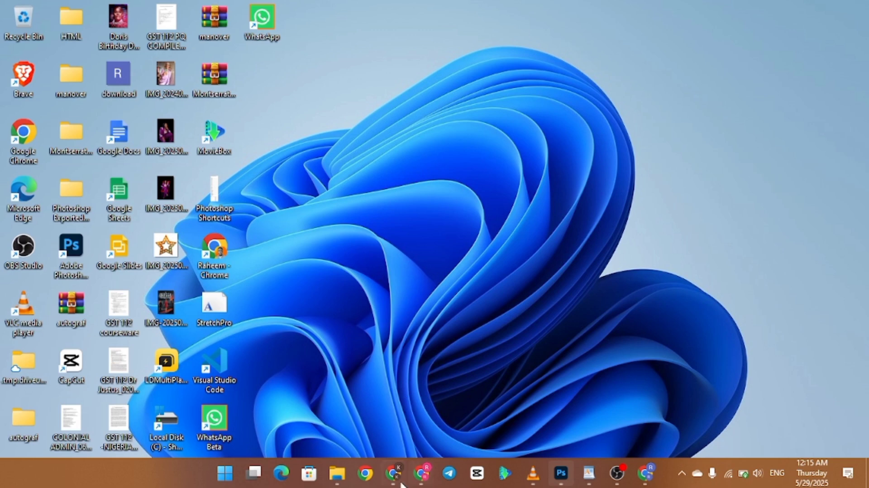
Step: Switch to Chrome, open the Appetize.io dashboard, and open a new browser tab
left_click(646, 481)
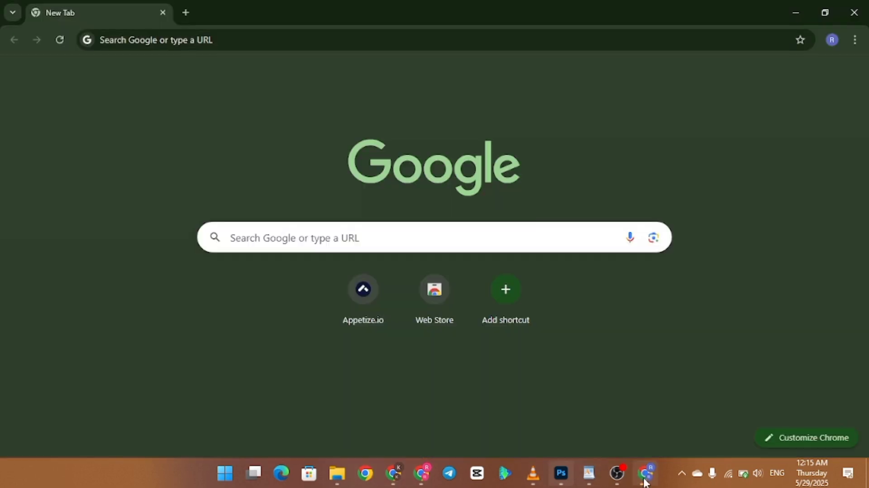
left_click(365, 304)
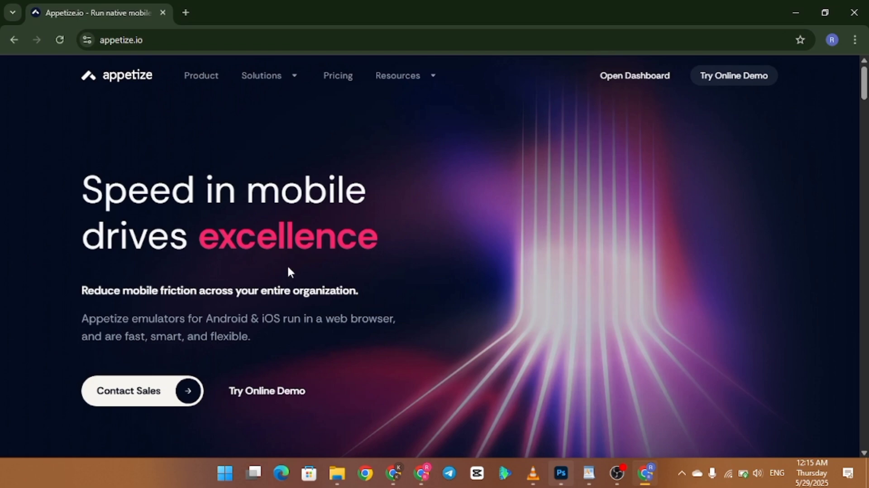
left_click(618, 80)
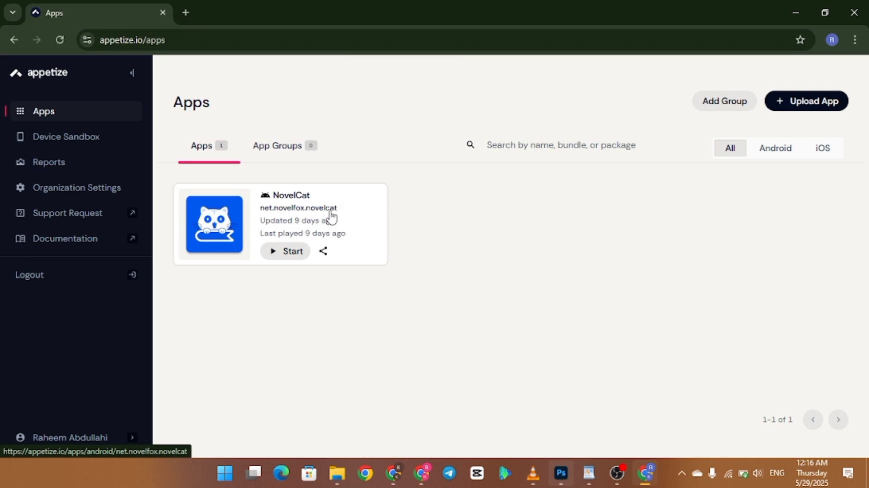
left_click(186, 12)
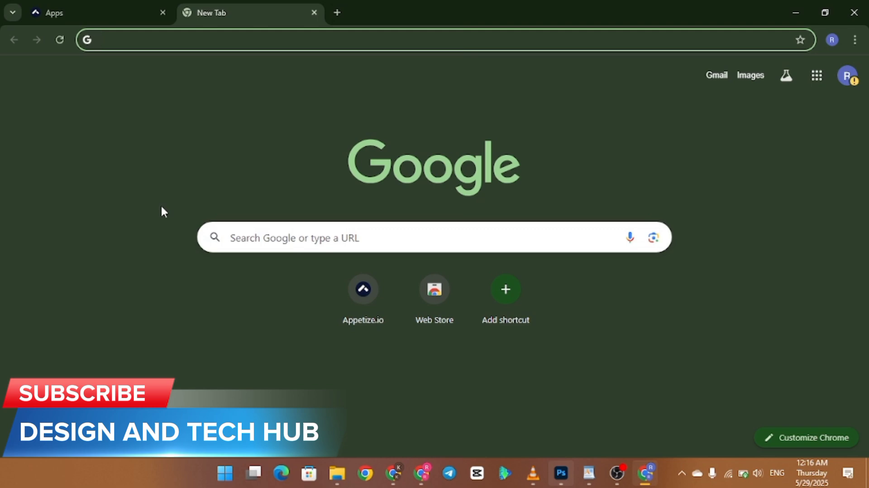
type("S")
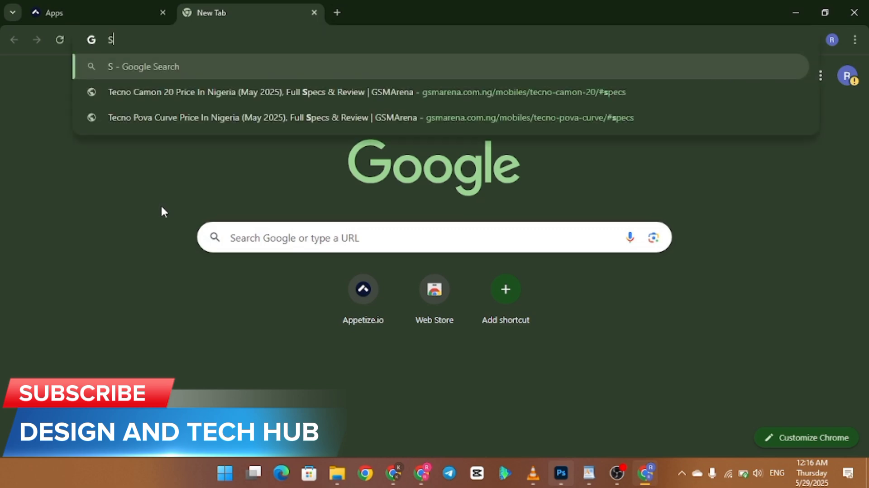
type("ubwa")
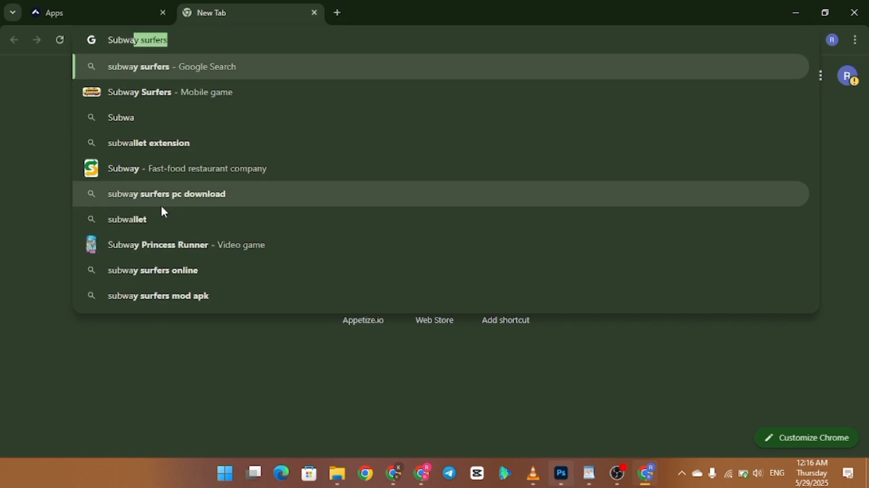
key("BackSpace")
key("BackSpace")
key("BackSpace")
key("BackSpace")
key("BackSpace")
type("J")
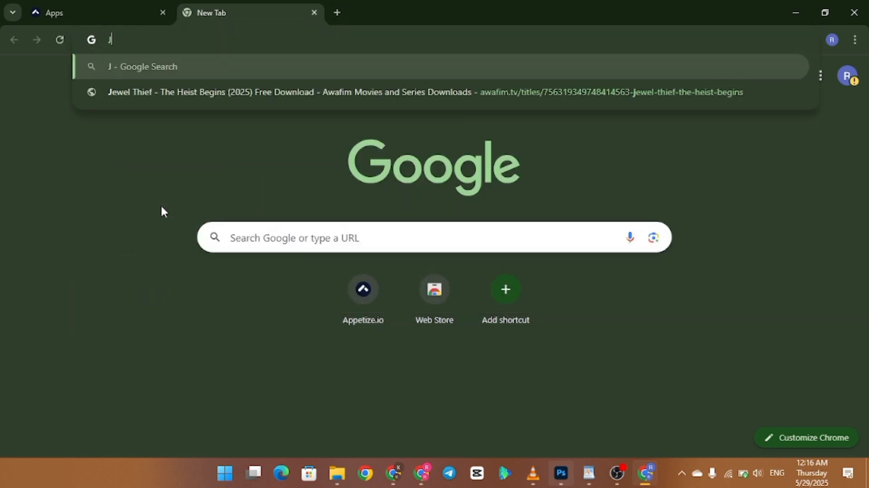
key("BackSpace")
Step: Search Google for "Killer bean mod apk"
type("K")
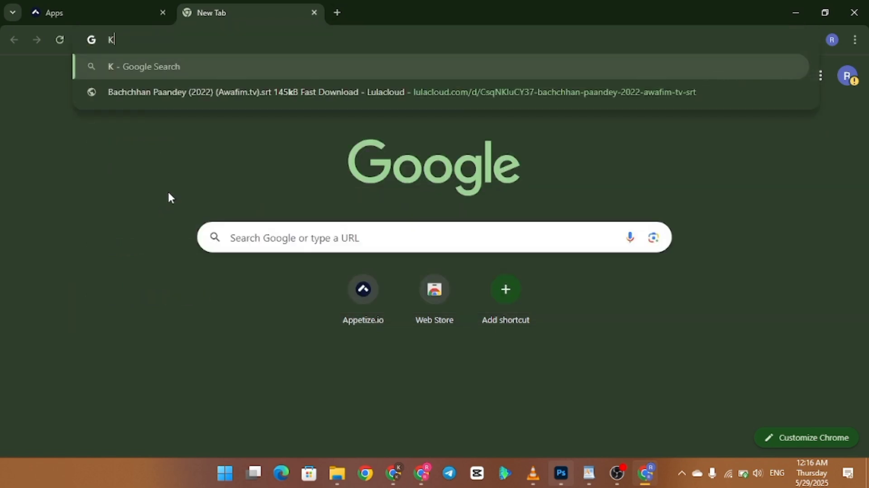
type("iller")
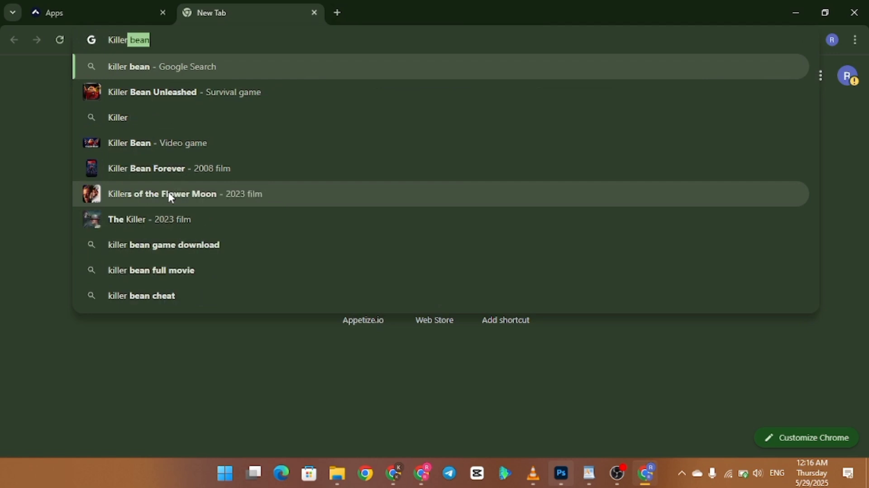
type(" bean")
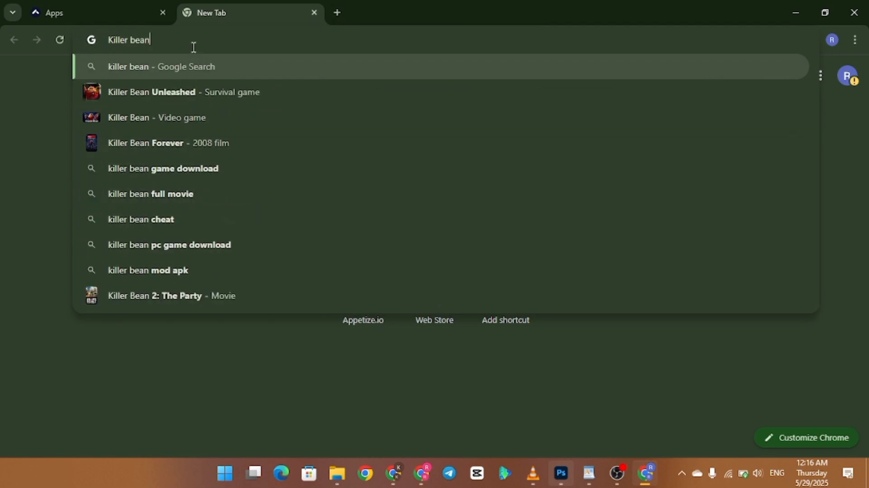
type(" mod apk")
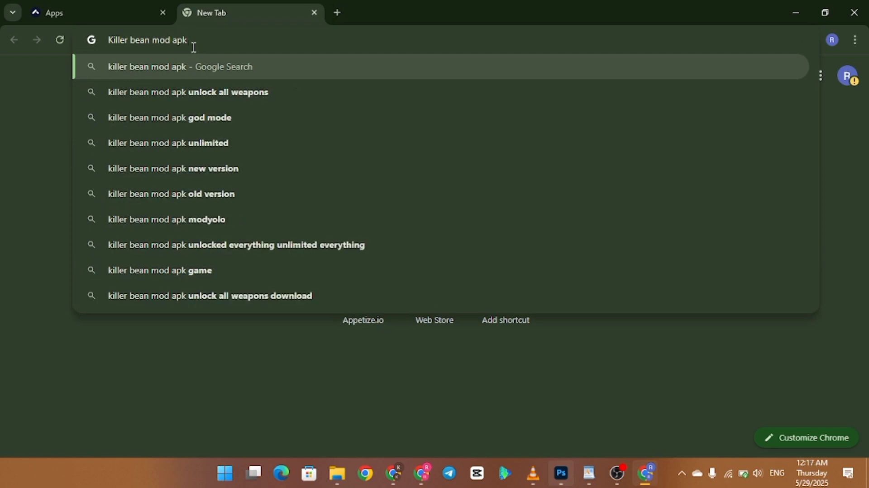
key("Return")
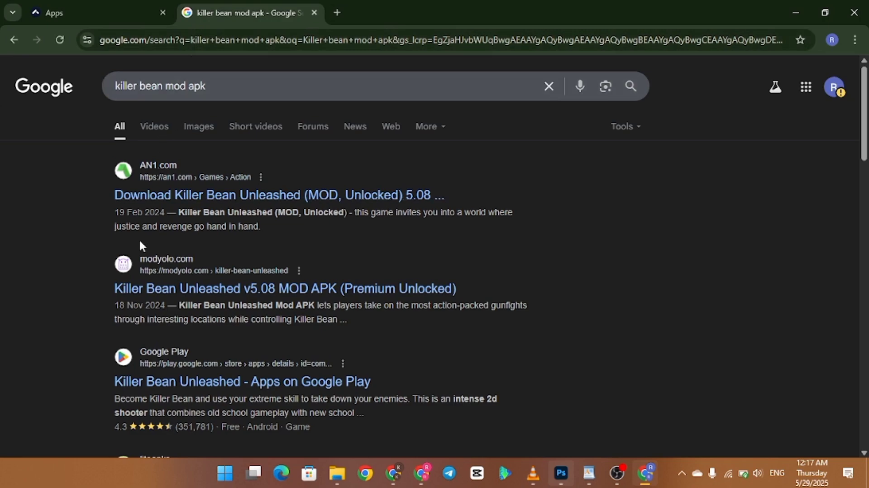
Step: Look through the search results for sites offering the Killer Bean APK
scroll(117, 358, "down", 4)
scroll(160, 322, "down", 5)
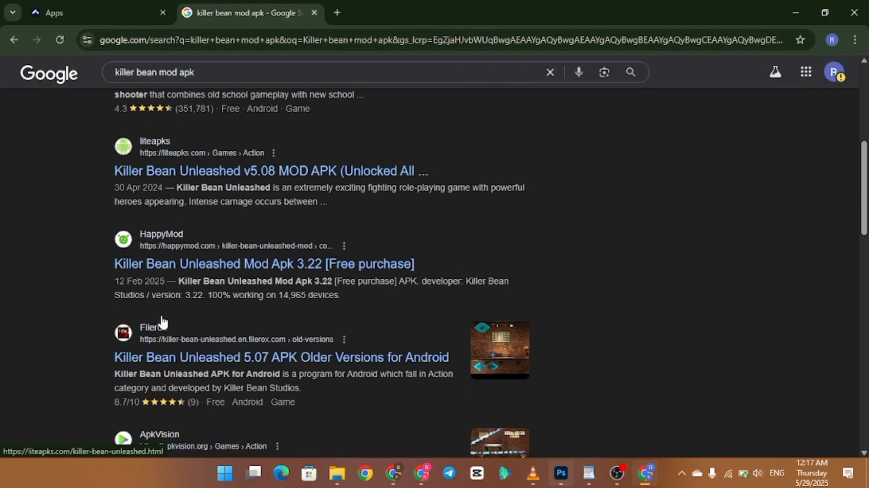
scroll(163, 322, "down", 8)
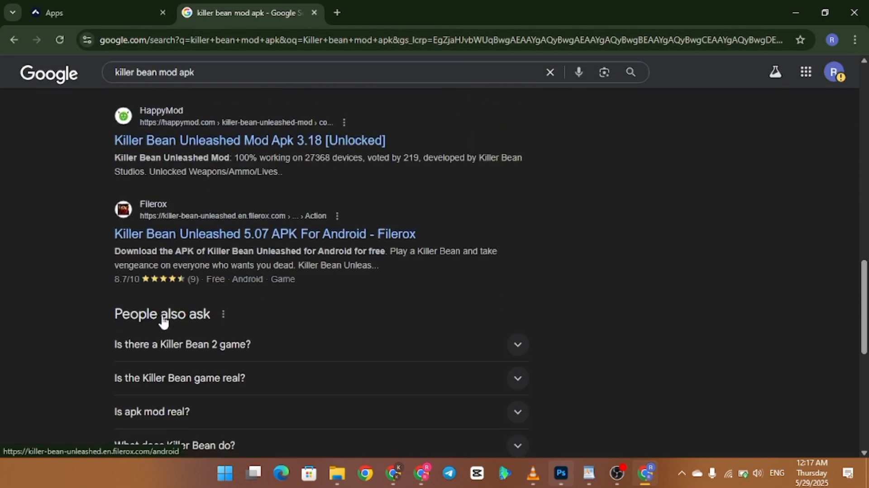
scroll(163, 322, "up", 6)
scroll(162, 318, "up", 12)
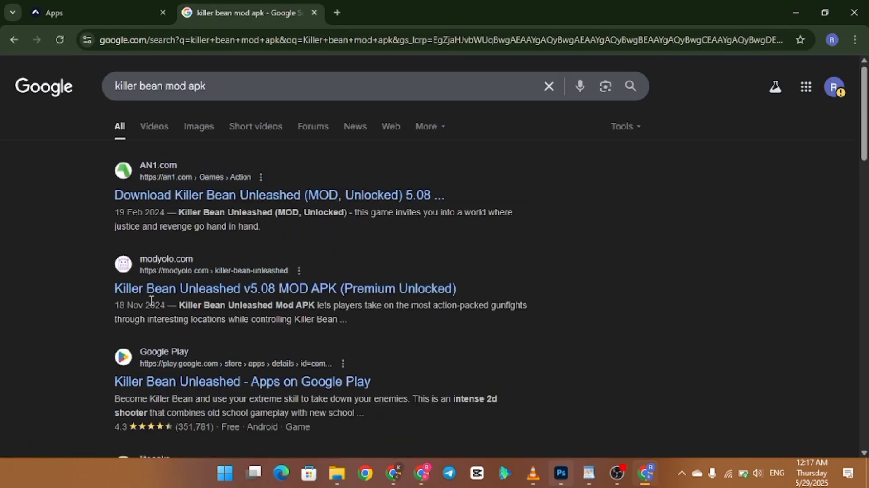
scroll(148, 299, "down", 9)
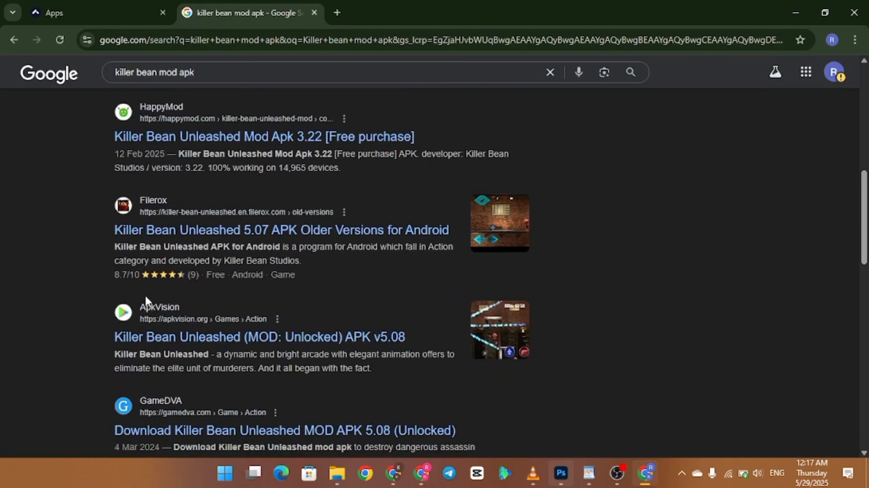
scroll(145, 297, "up", 5)
scroll(144, 295, "up", 5)
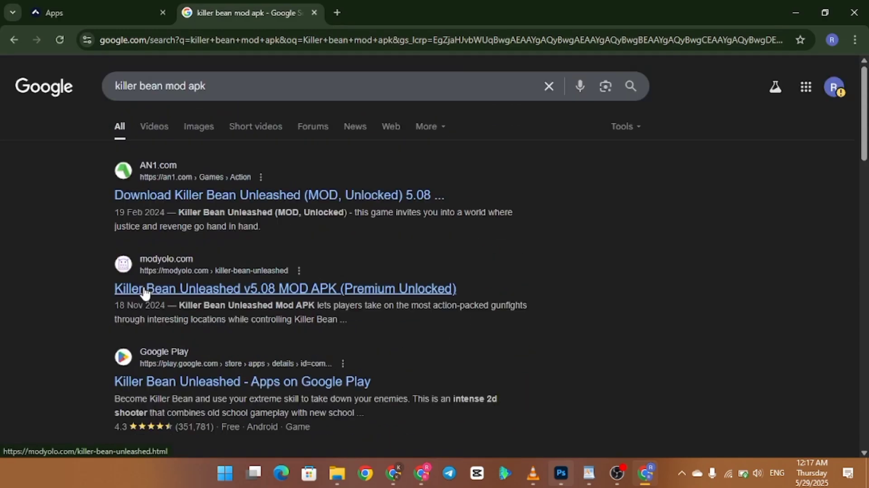
Step: Refine the search to "killer bean mod apk from apkpure" and open APKPure's Killer Bean Unleashed download page
left_click(260, 97)
type("from")
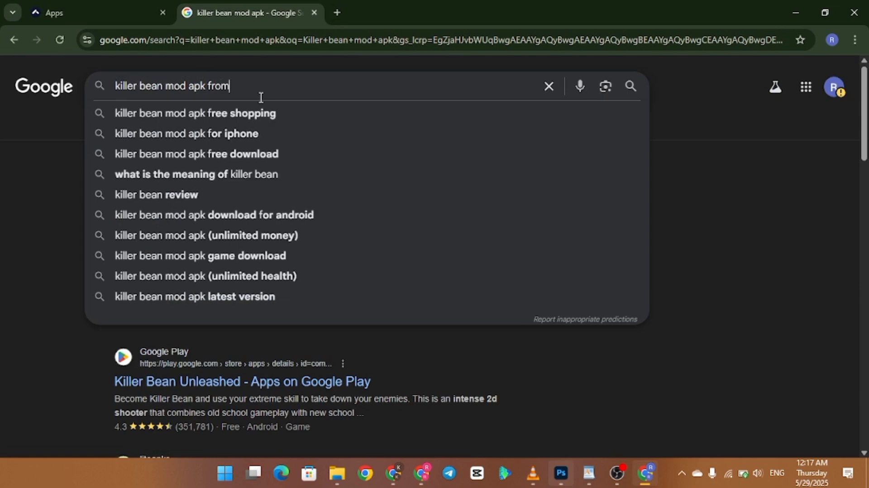
type(" apk")
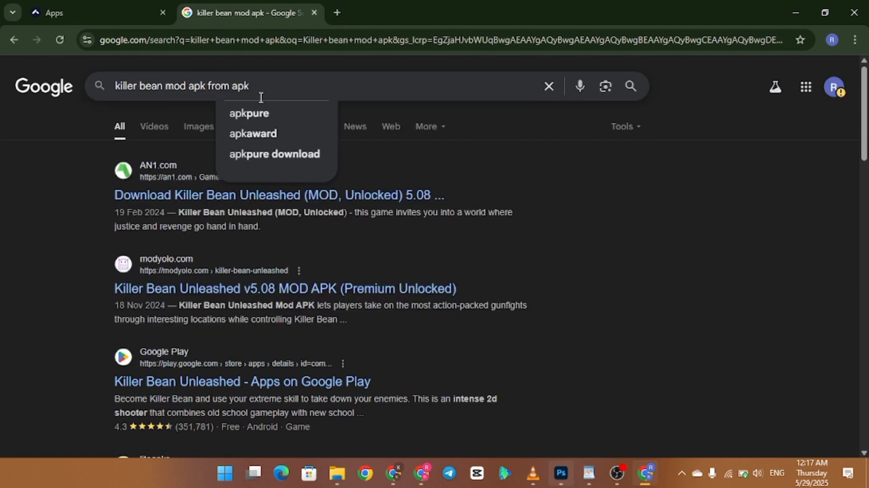
left_click(279, 111)
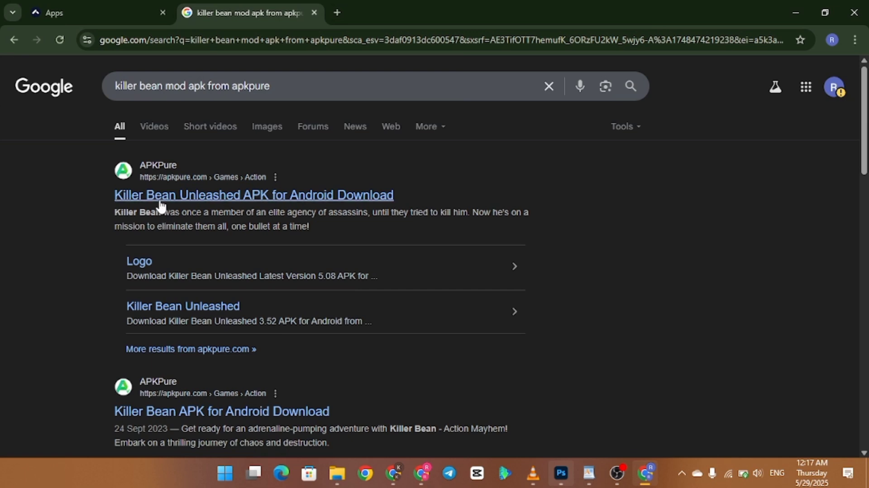
left_click(162, 198)
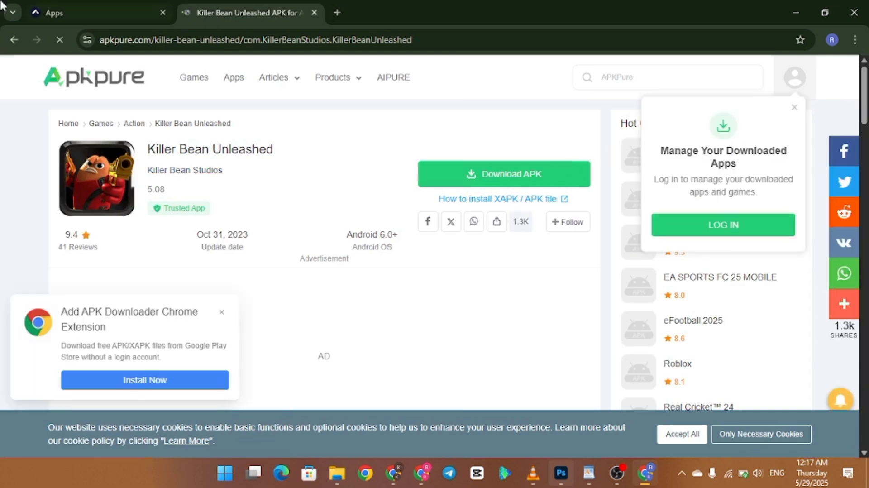
Step: Upload Killer Bean Unleashed_5.08_APKPure from Downloads to Appetize and open the uploaded app's emulator page
left_click(84, 18)
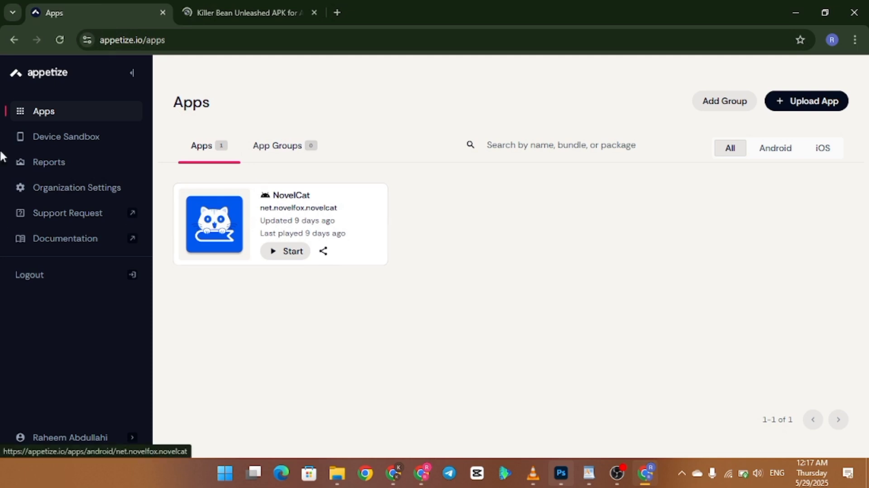
left_click(814, 102)
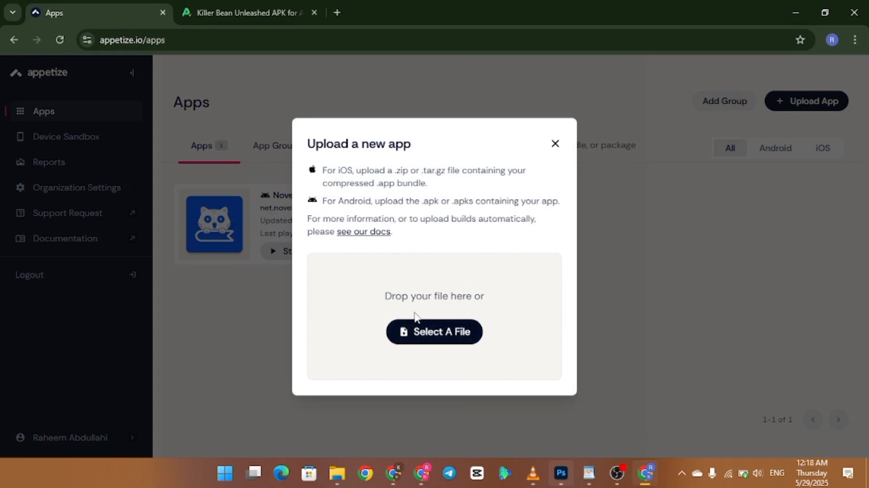
left_click(441, 340)
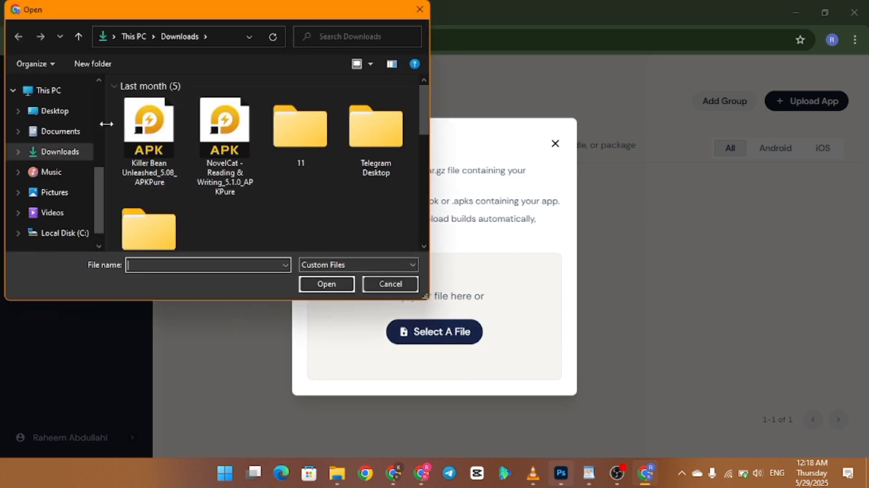
left_click(152, 154)
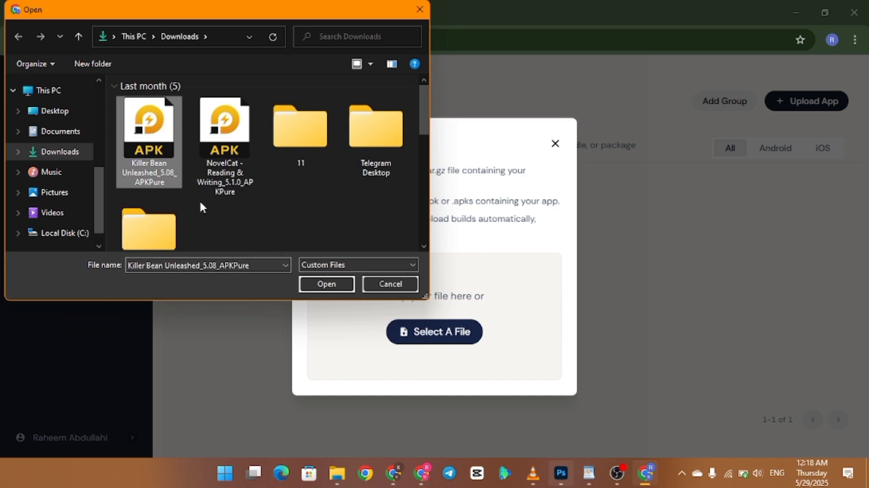
left_click(323, 285)
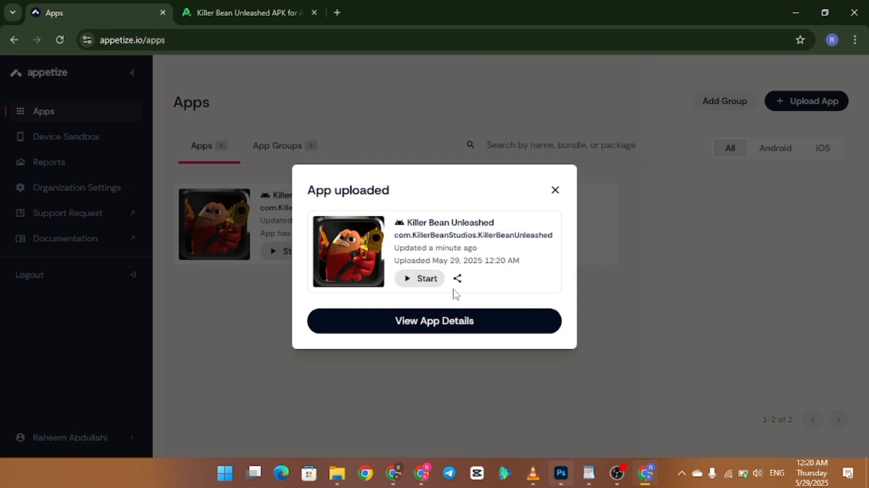
left_click(414, 283)
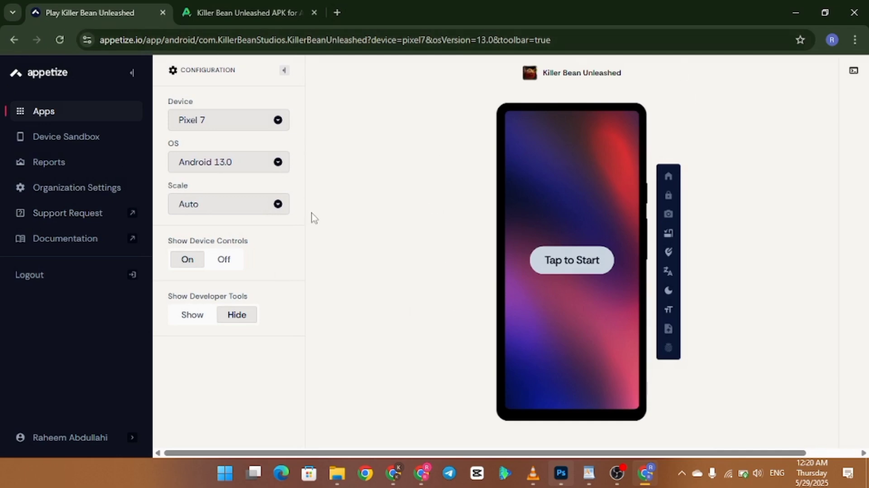
Step: Review the Android phones and tablets available as the emulator's device, keeping Pixel 7
left_click(230, 120)
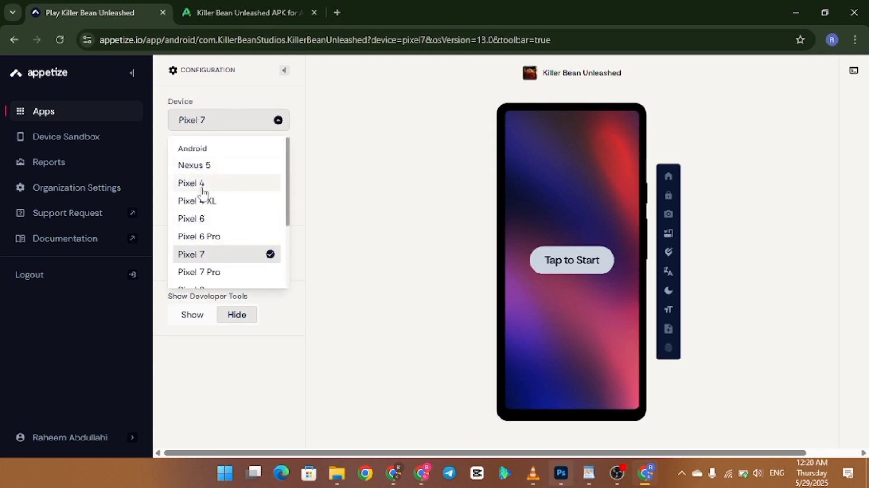
scroll(210, 221, "down", 2)
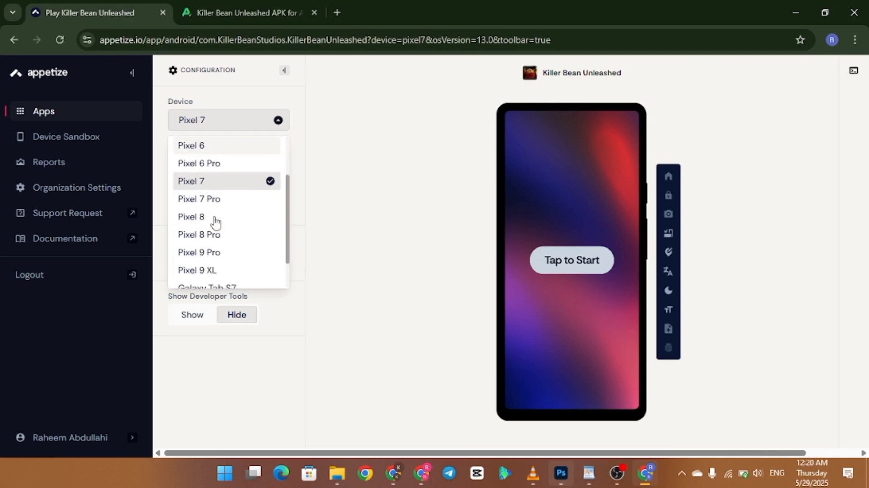
scroll(215, 213, "down", 1)
scroll(211, 181, "up", 2)
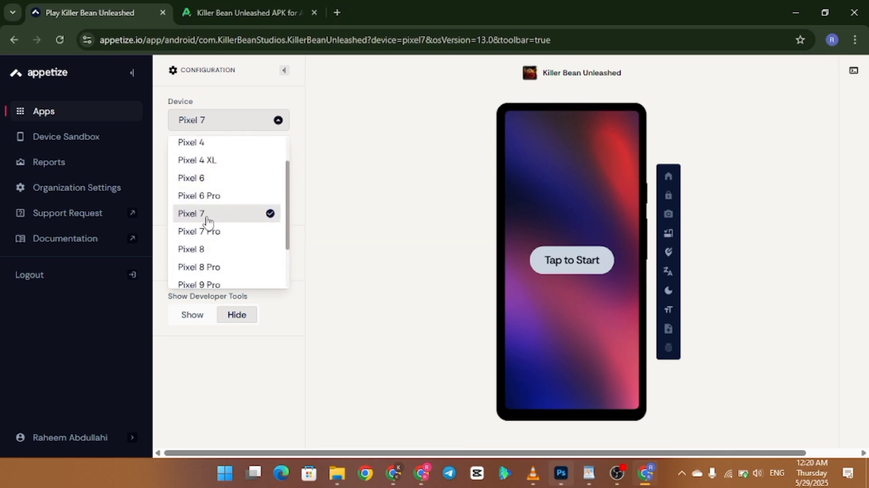
scroll(212, 242, "down", 2)
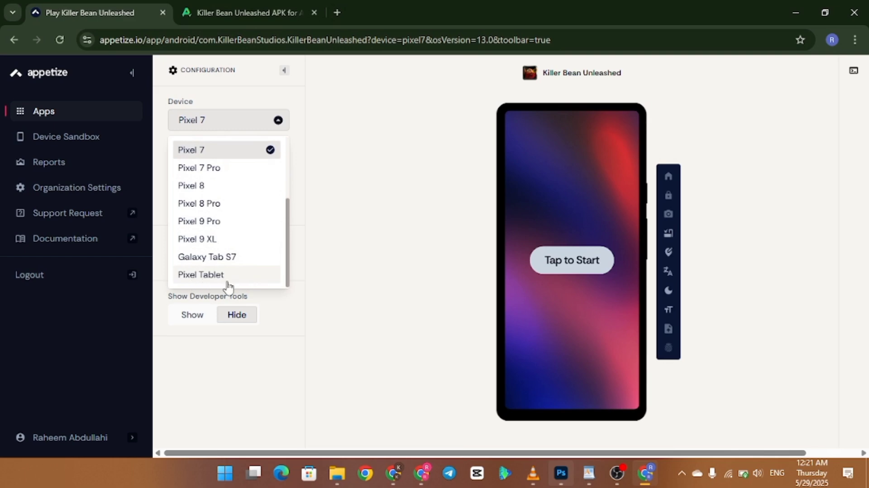
left_click(324, 236)
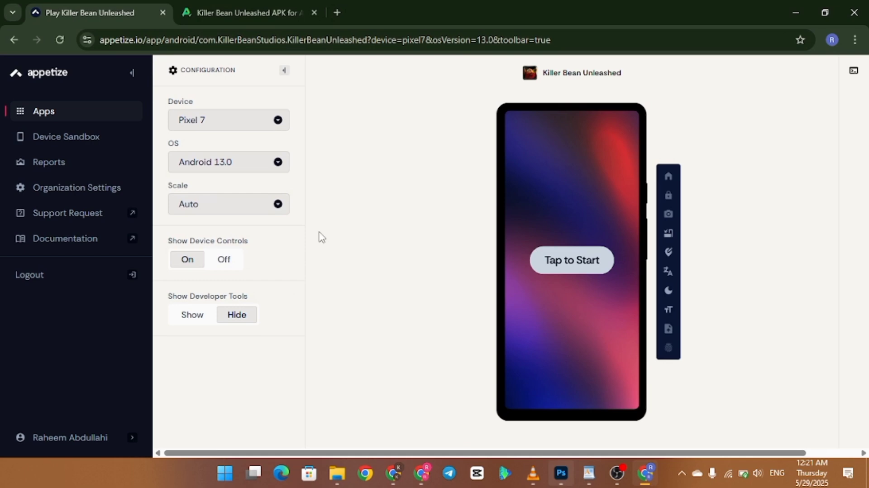
Step: Review the emulator's OS version and scale options, keeping Android 13.0 and Auto
left_click(224, 166)
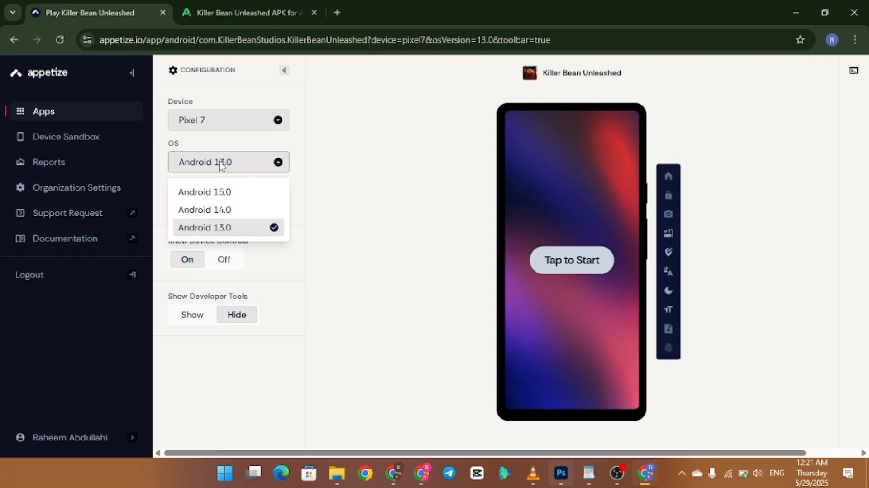
left_click(302, 247)
left_click(224, 208)
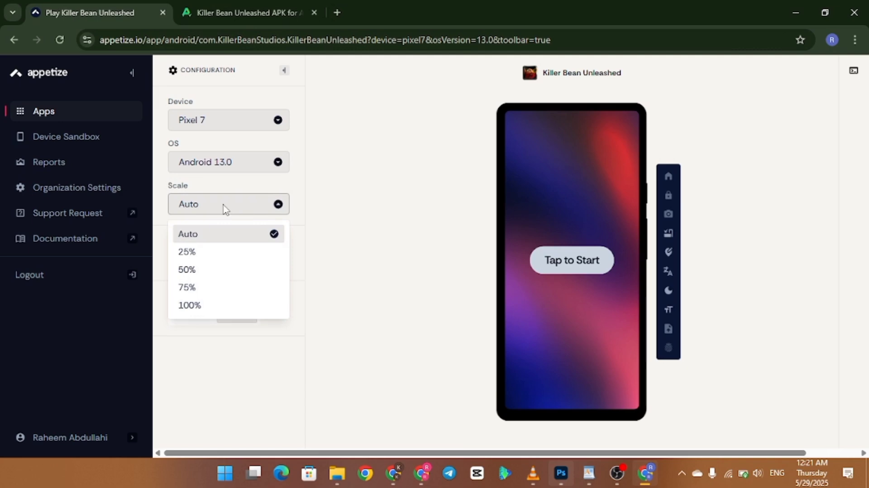
left_click(223, 204)
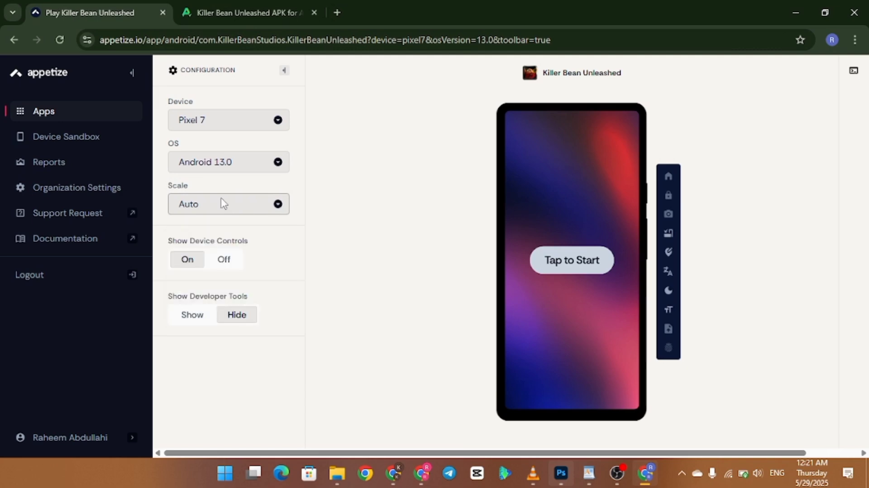
Step: Try the emulator at 25%, 50%, 75% and 100% scale and settle on 75%
left_click(224, 203)
left_click(194, 252)
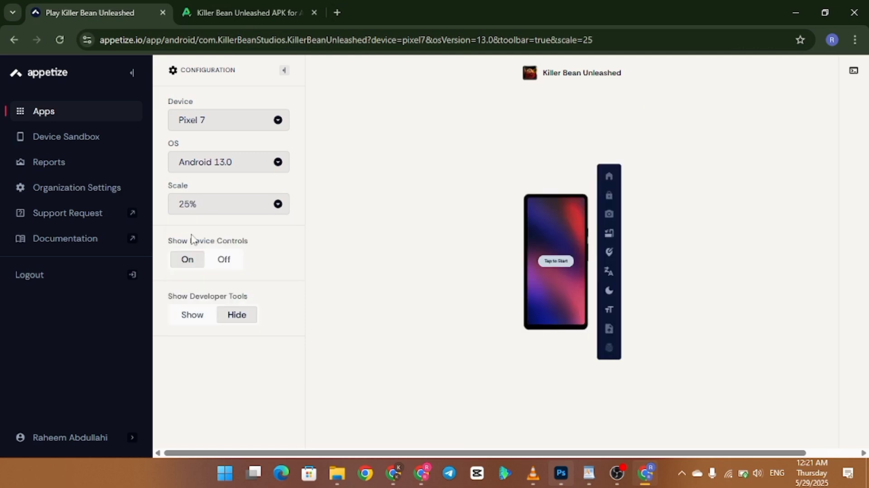
left_click(195, 206)
left_click(195, 274)
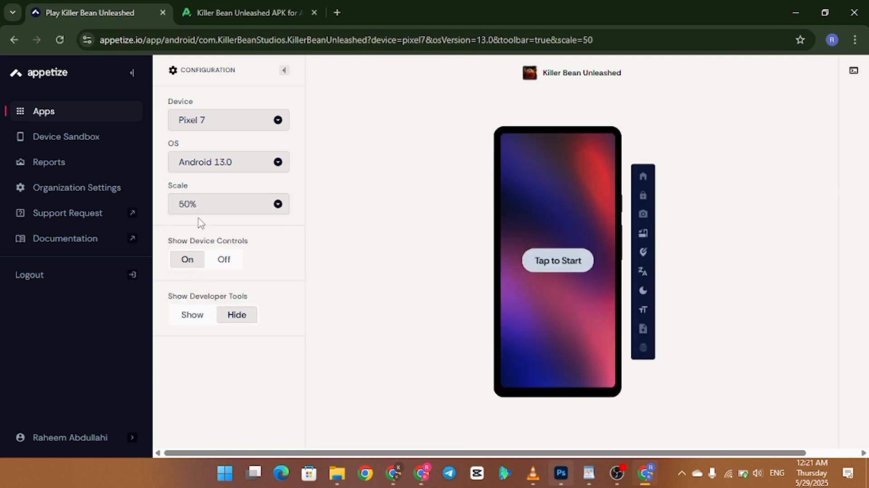
left_click(199, 209)
left_click(192, 288)
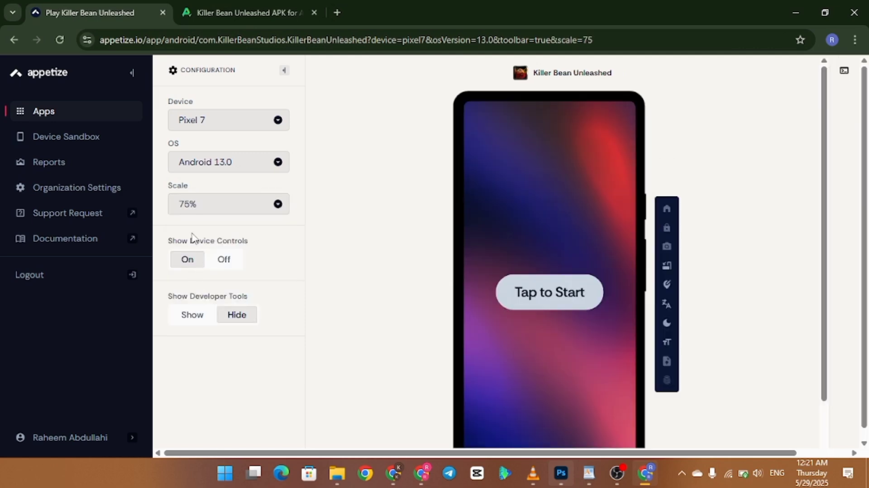
left_click(193, 206)
left_click(191, 305)
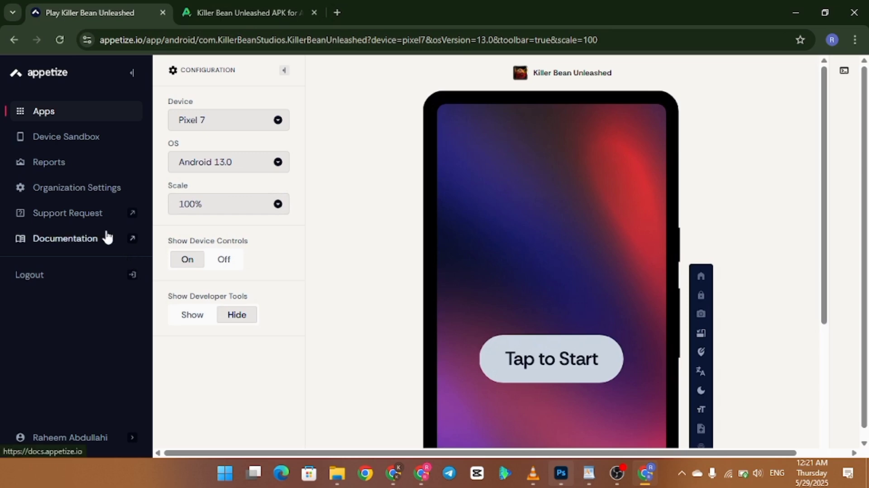
left_click(196, 209)
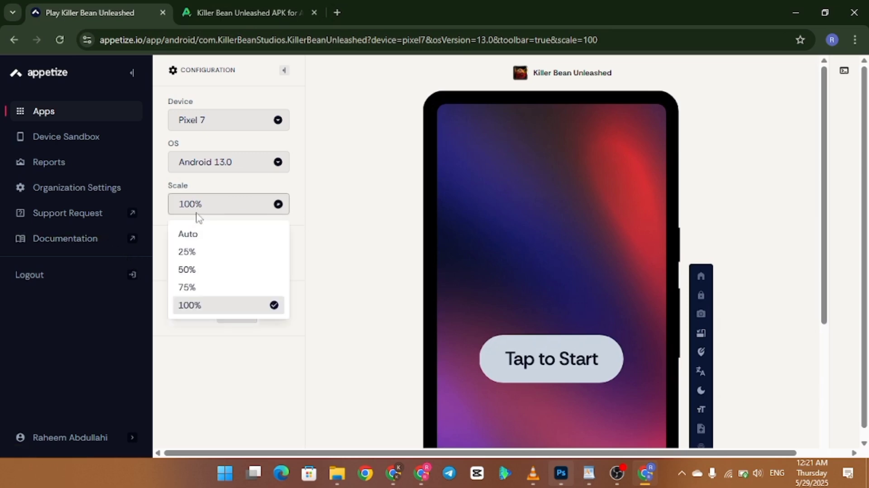
left_click(194, 288)
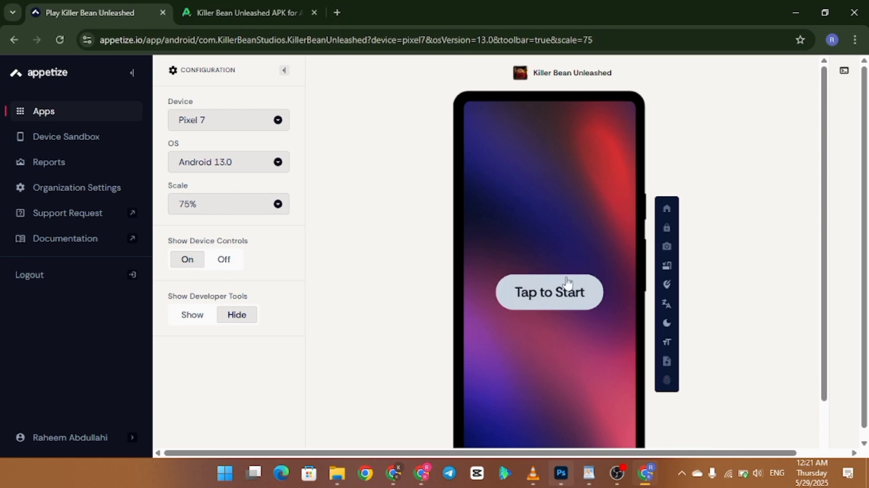
Step: Start the Killer Bean Unleashed emulator session and, once the game has loaded, rotate the device to landscape
left_click(550, 294)
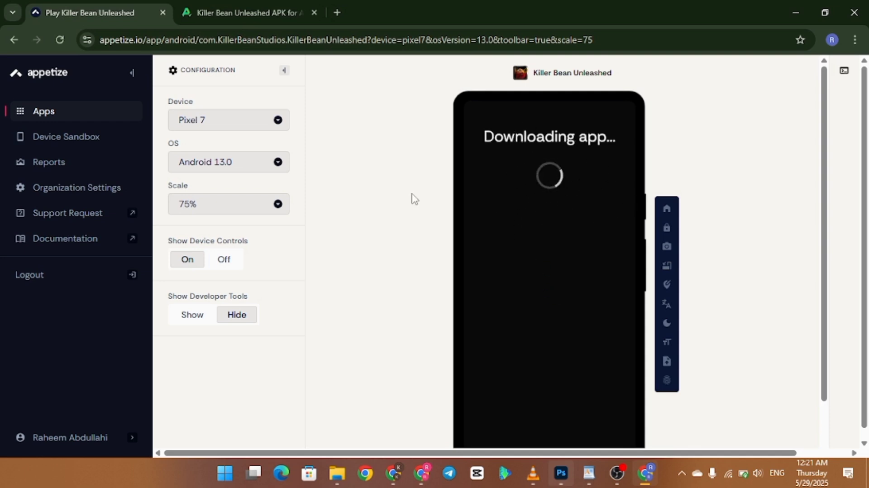
scroll(414, 199, "down", 1)
scroll(415, 199, "up", 1)
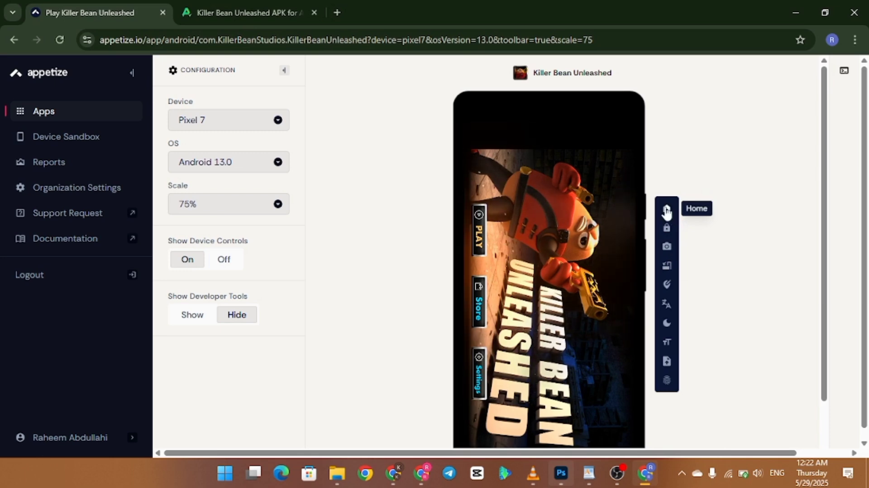
left_click(666, 267)
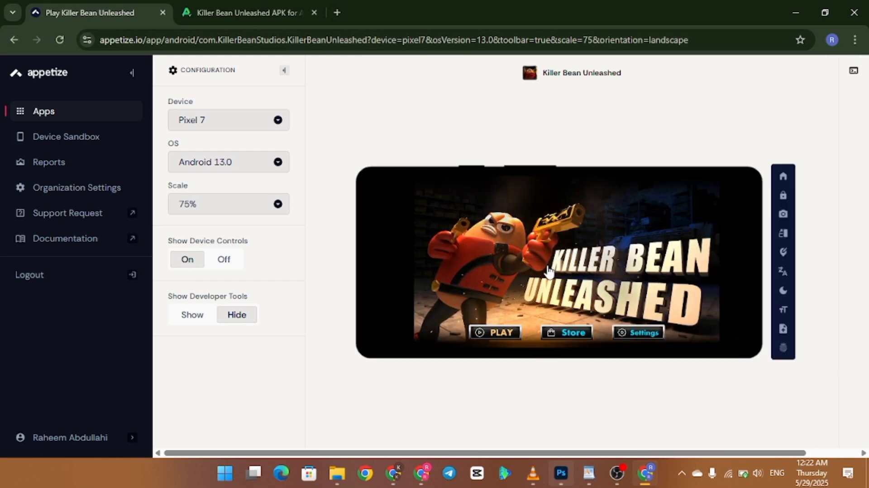
Step: Start Story Level 1 from the game's level map, dismissing the What's New and Special Bonus pop-ups and advancing through the intro
left_click(502, 334)
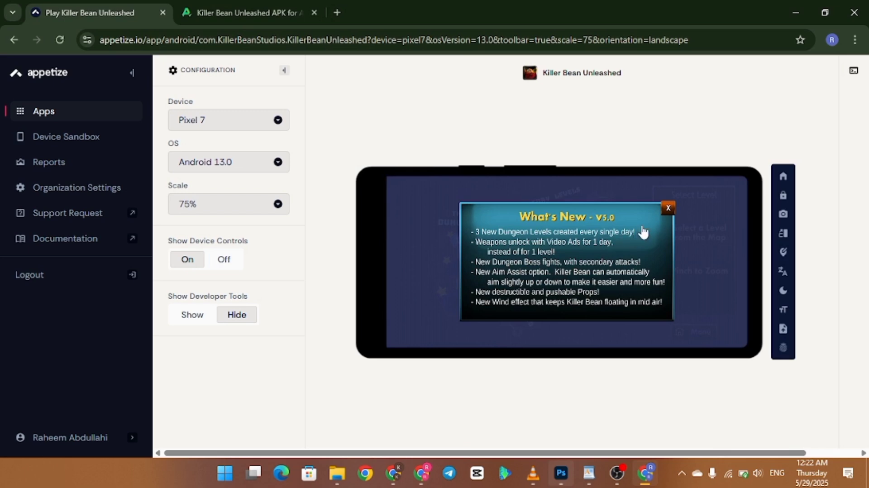
left_click(665, 210)
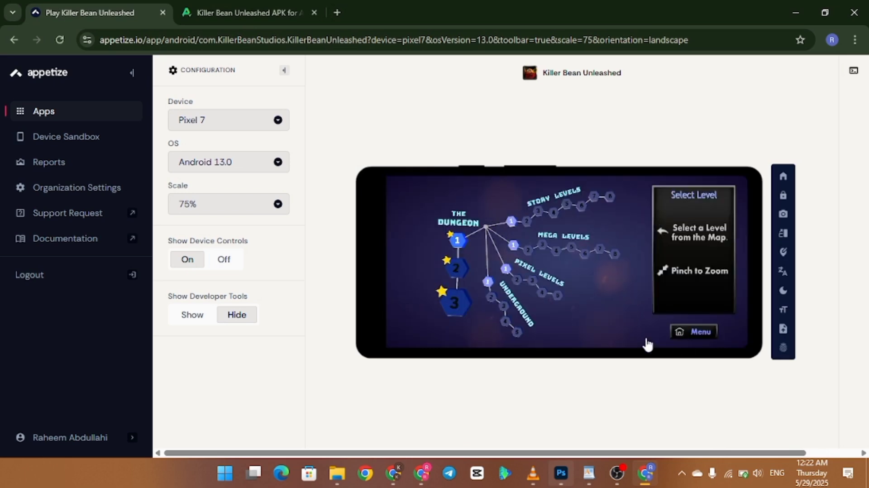
left_click(513, 223)
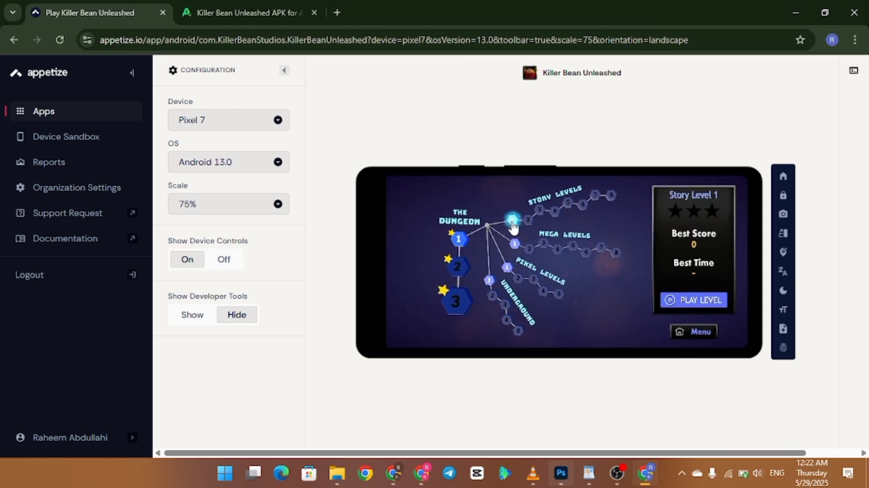
left_click(674, 308)
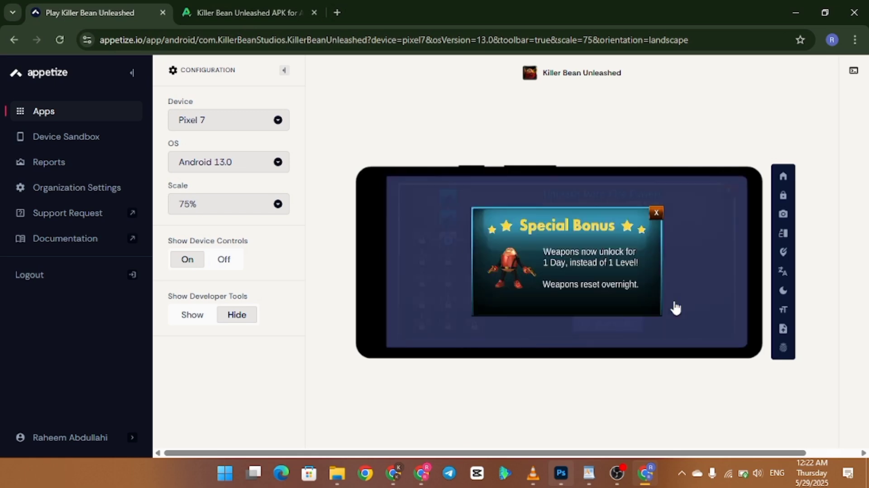
left_click(656, 216)
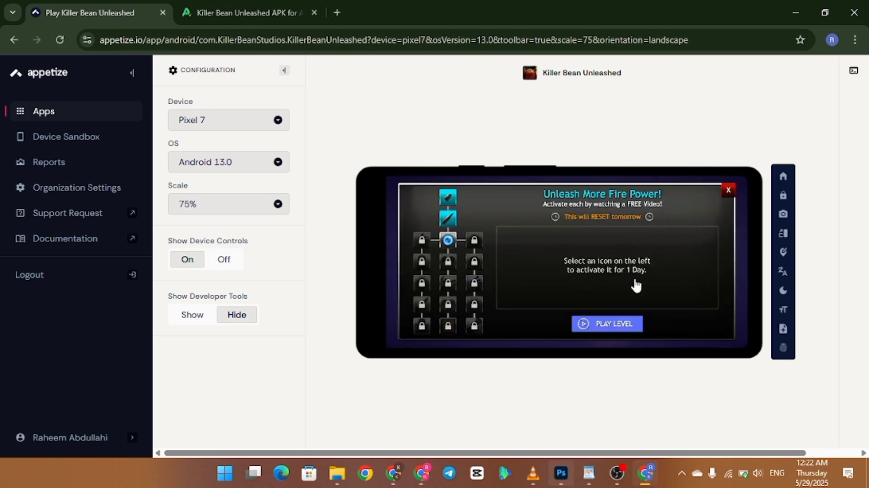
left_click(609, 324)
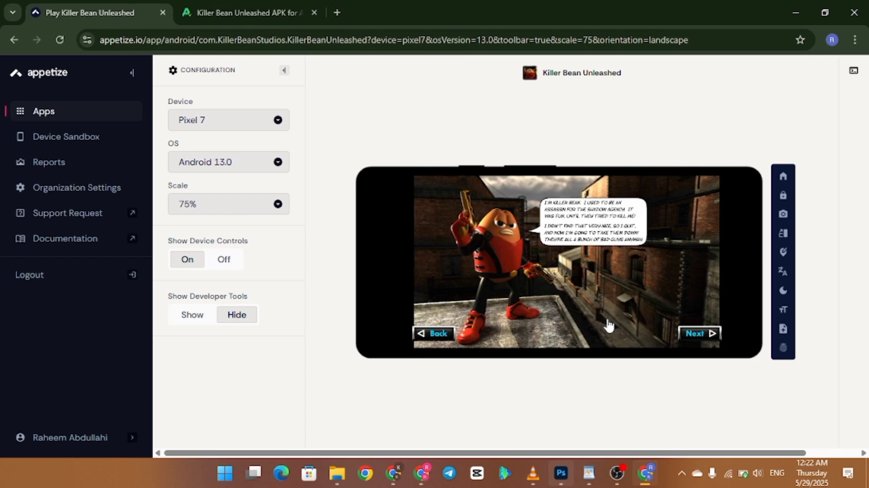
left_click(711, 334)
left_click(712, 335)
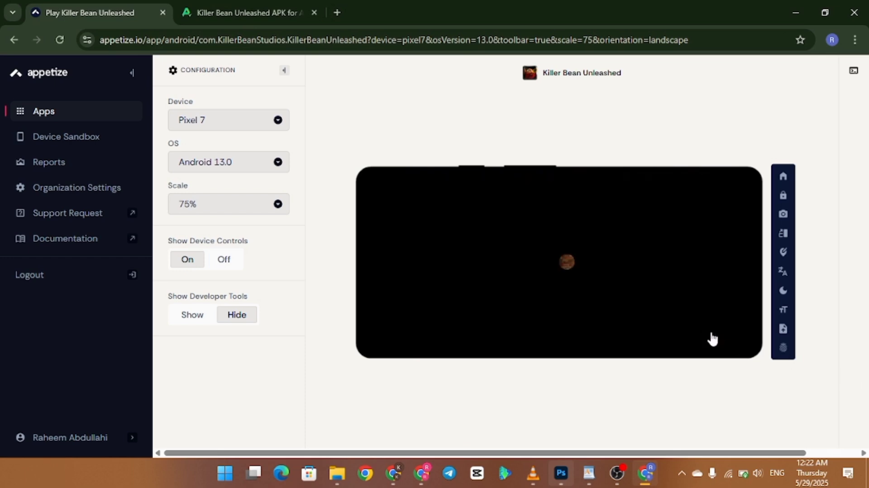
Step: Test the level's controls by running Killer Bean to the right and firing the gun, and return to Appetize's Apps list
left_click_drag(468, 325, 467, 325)
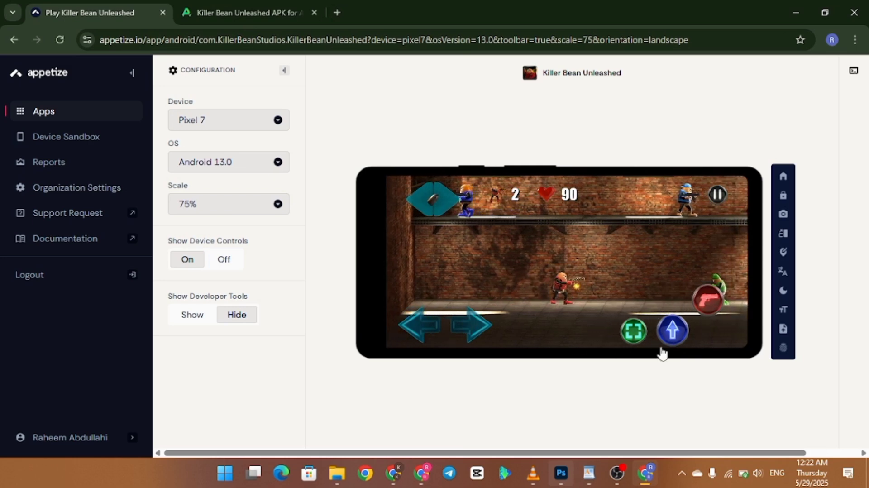
left_click(700, 301)
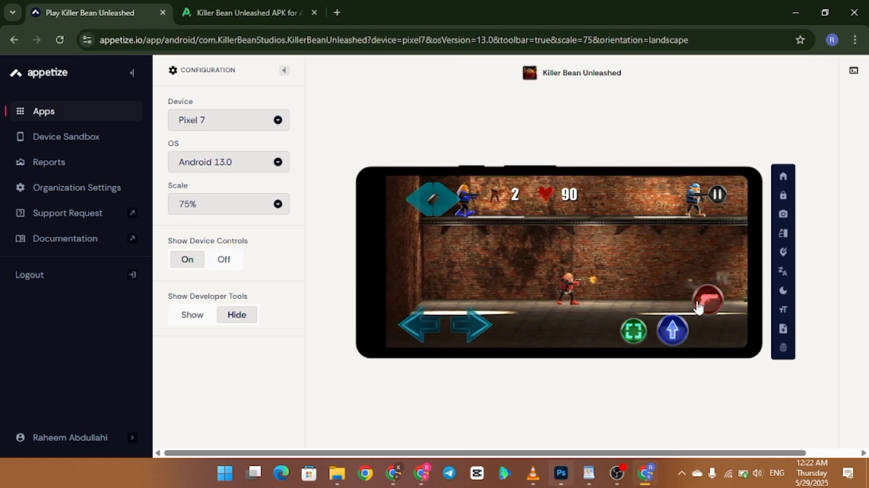
left_click(698, 303)
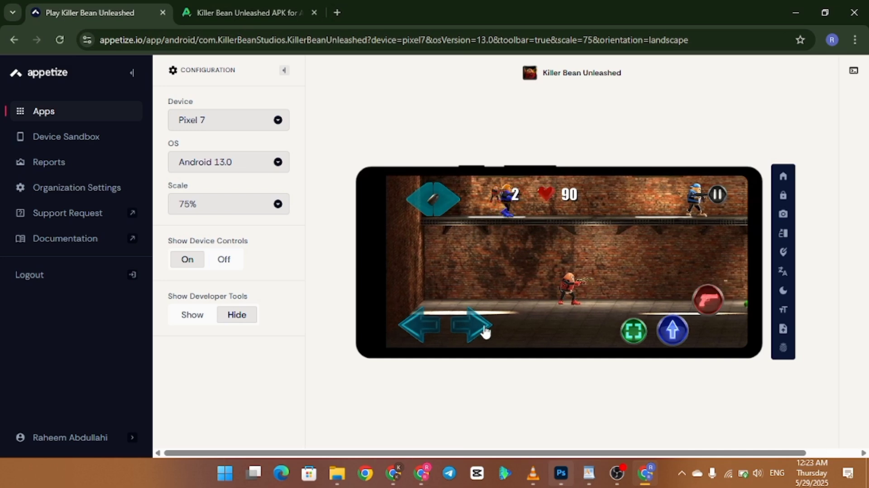
left_click_drag(477, 324, 480, 316)
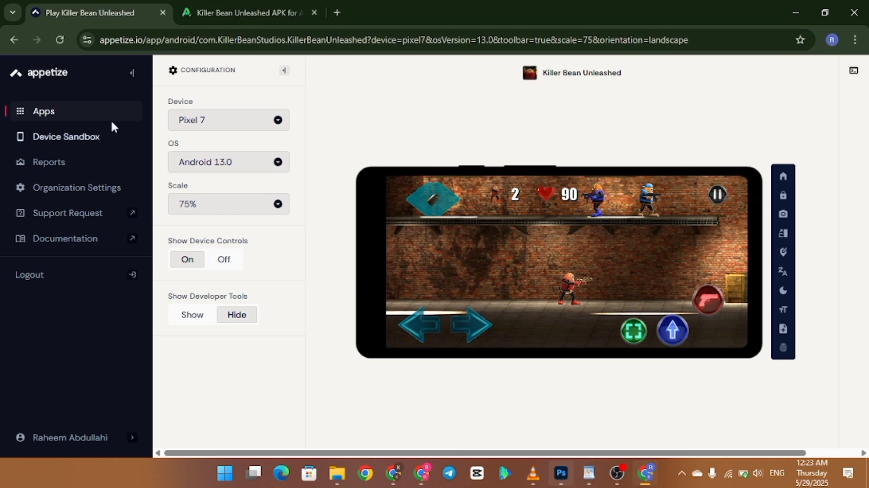
left_click(97, 114)
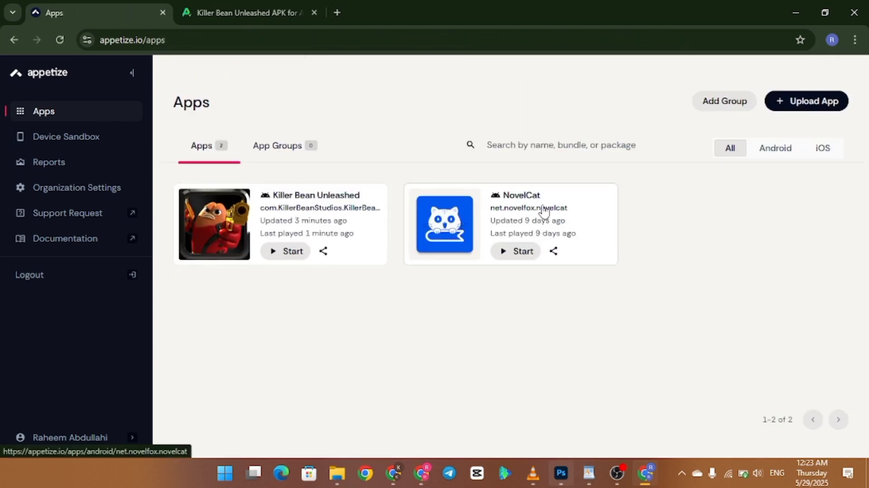